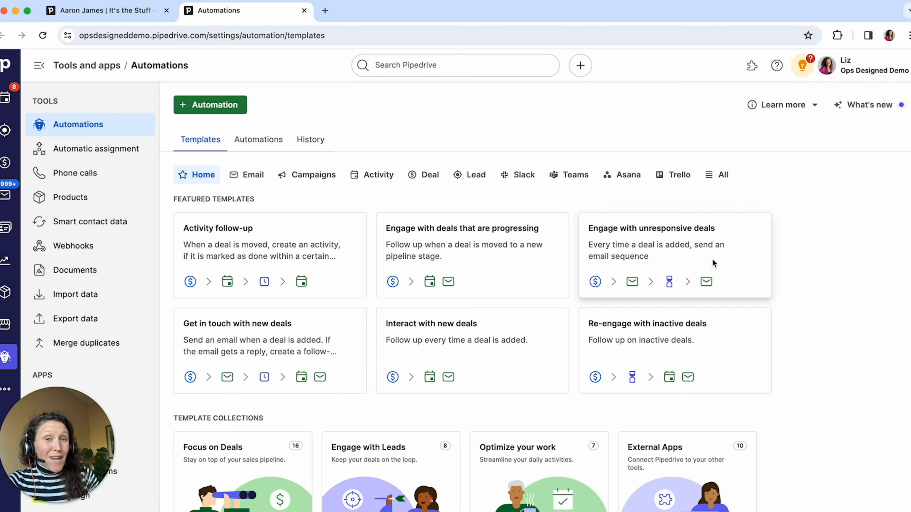
Review the linked person's details on the open deal, including the Customer Location field, and return to the automations page
{"action": "left_click", "coordinate": [104, 12]}
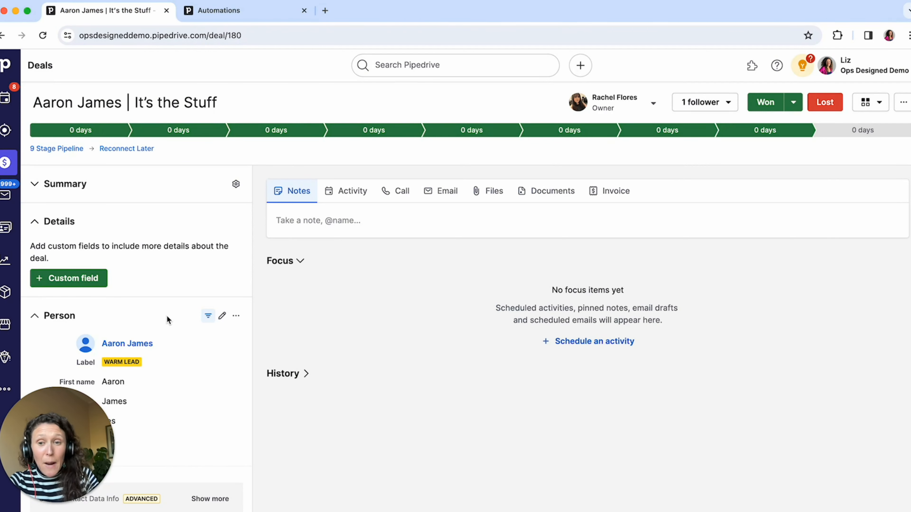
{"action": "scroll", "coordinate": [166, 316], "scroll_direction": "down", "scroll_amount": 2}
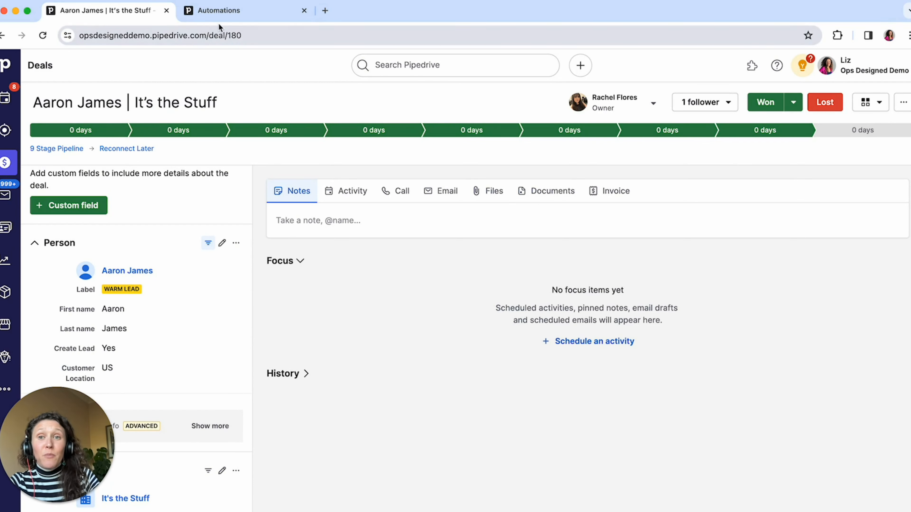
{"action": "left_click", "coordinate": [228, 12]}
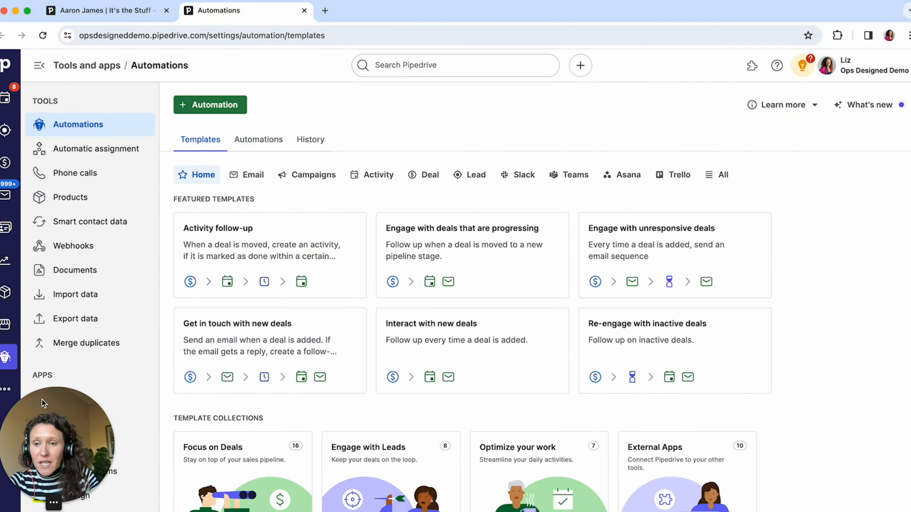
Create a new automation and apply Deal updated as its trigger
{"action": "left_click_drag", "start_coordinate": [907, 362], "coordinate": [834, 402]}
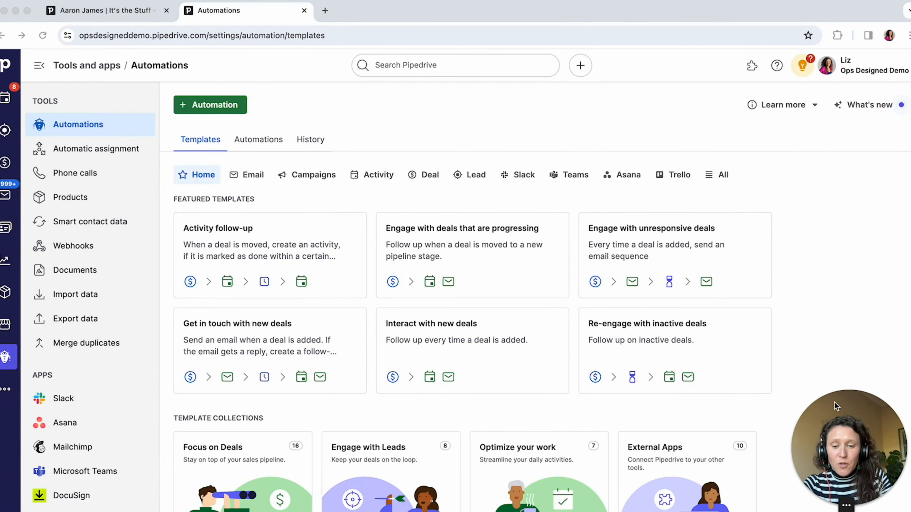
{"action": "left_click", "coordinate": [295, 84]}
{"action": "left_click", "coordinate": [233, 104]}
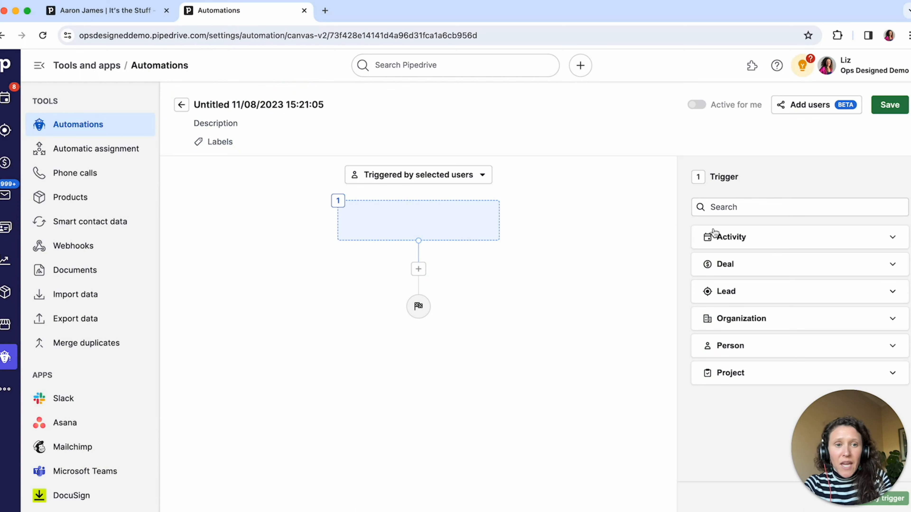
{"action": "left_click", "coordinate": [725, 266]}
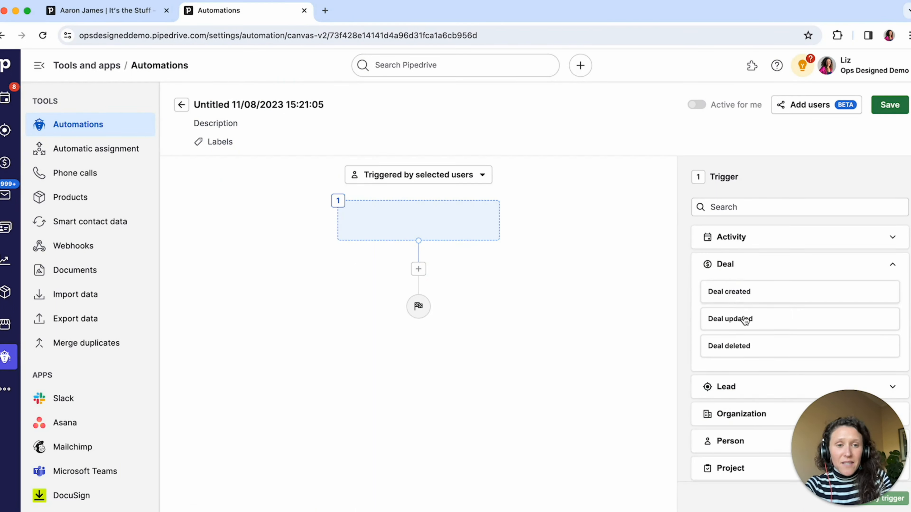
{"action": "left_click", "coordinate": [762, 325]}
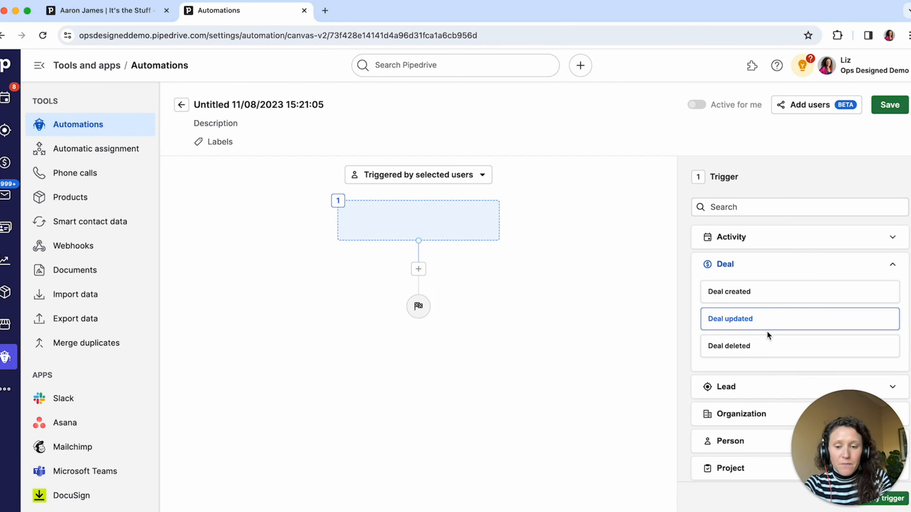
{"action": "left_click_drag", "start_coordinate": [852, 403], "coordinate": [109, 395]}
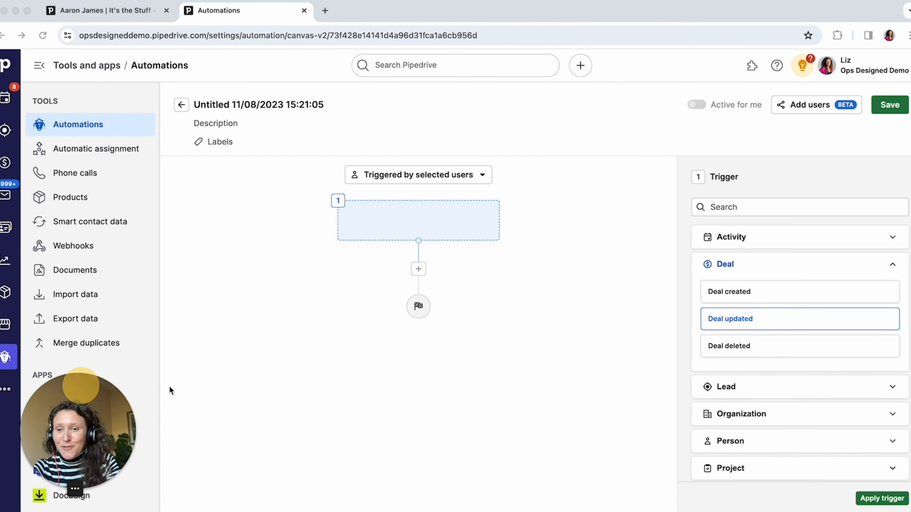
{"action": "left_click", "coordinate": [882, 499]}
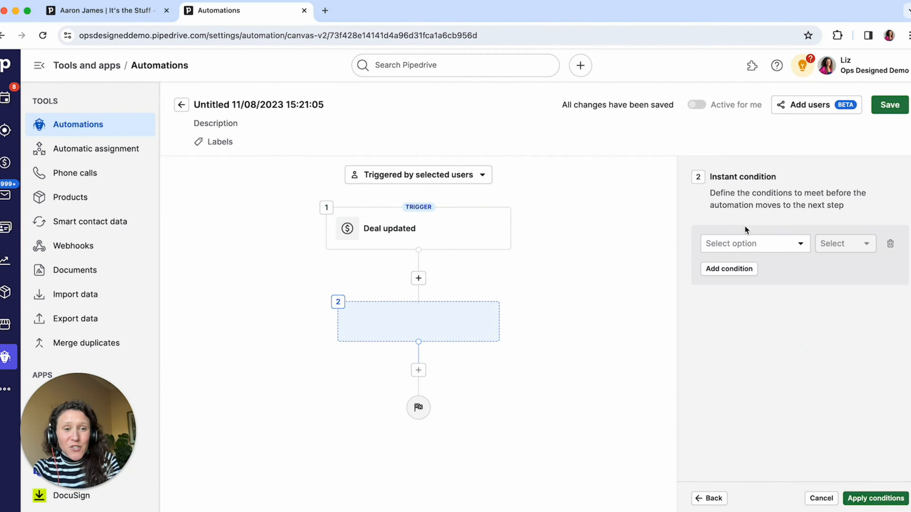
Define and apply an instant condition requiring that the Deal status has changed to won
{"action": "left_click", "coordinate": [745, 245]}
{"action": "type", "text": "stat"}
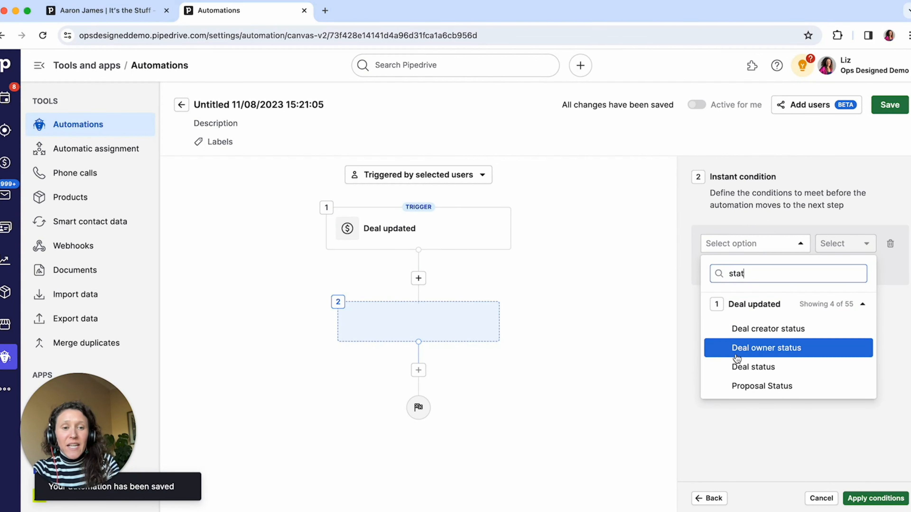
{"action": "left_click", "coordinate": [747, 364]}
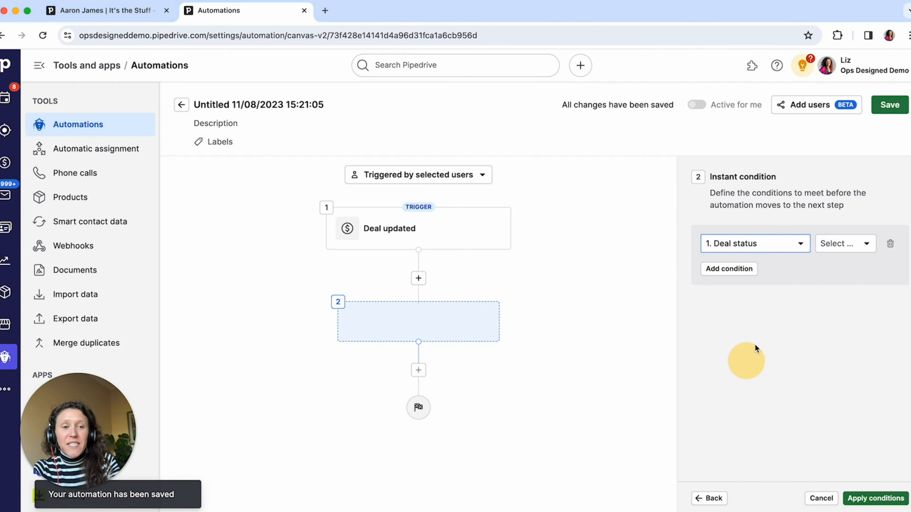
{"action": "left_click", "coordinate": [831, 252]}
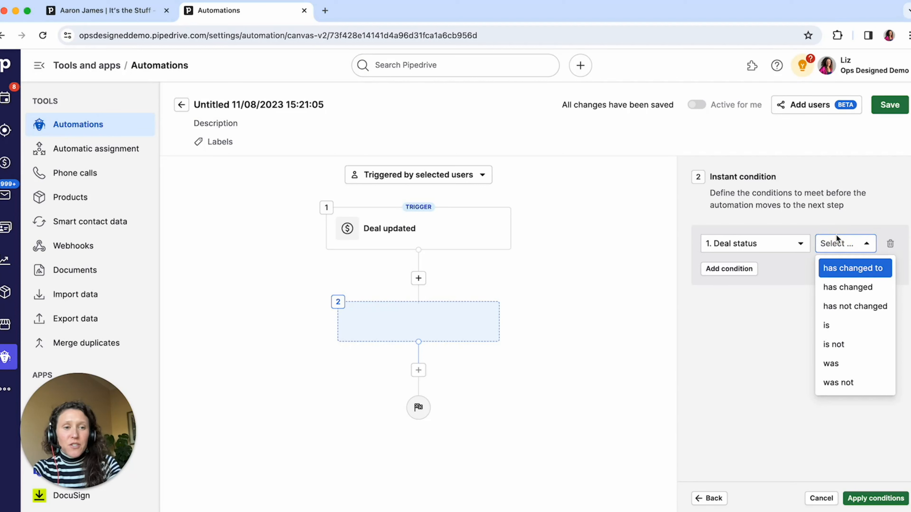
{"action": "left_click", "coordinate": [842, 267]}
{"action": "left_click", "coordinate": [808, 265]}
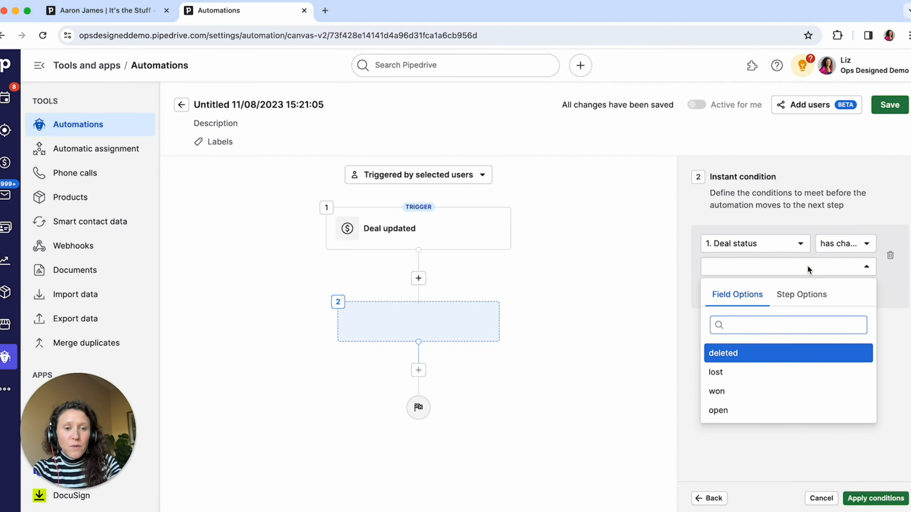
{"action": "left_click", "coordinate": [758, 391]}
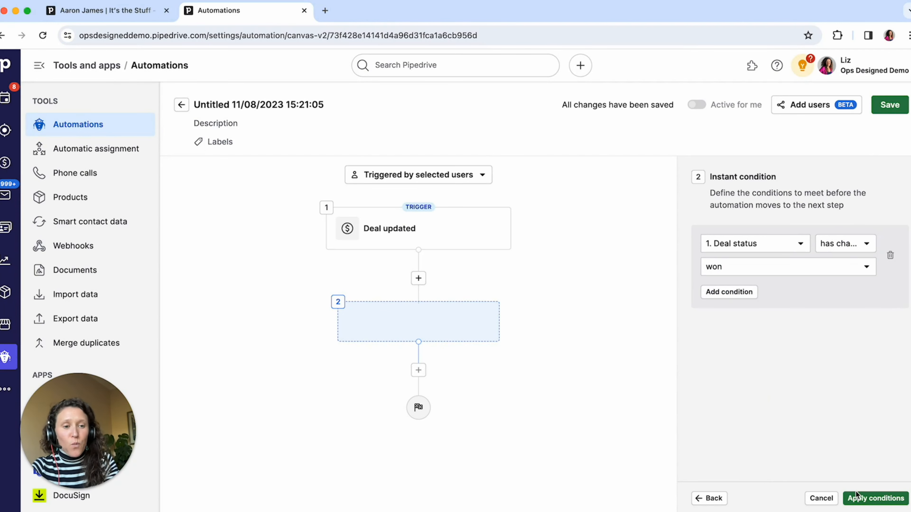
{"action": "left_click", "coordinate": [859, 499]}
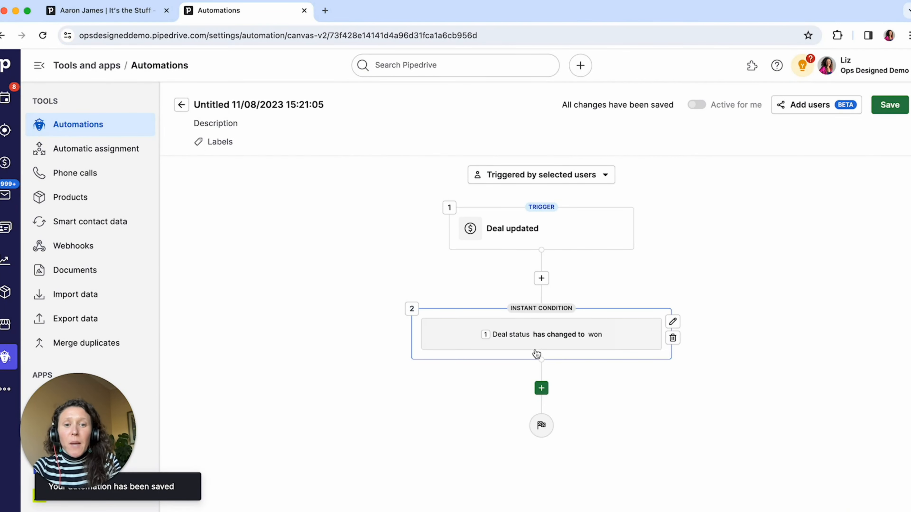
Try to add a second AND condition to the deal status condition, searching the available fields for "loca"
{"action": "left_click", "coordinate": [545, 333]}
{"action": "left_click", "coordinate": [727, 291]}
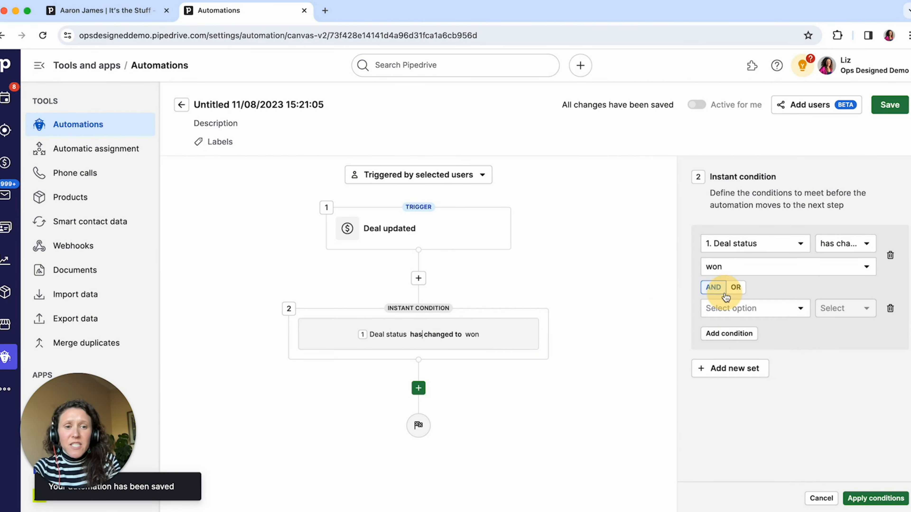
{"action": "left_click", "coordinate": [727, 309]}
{"action": "type", "text": "loca"}
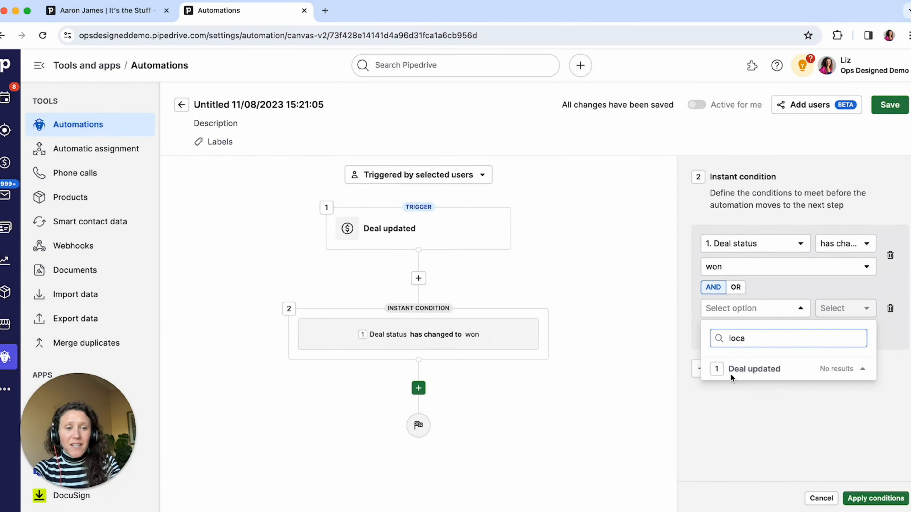
Check the location field's name on the deal's person and search the condition fields for "cust" instead
{"action": "left_click", "coordinate": [104, 10]}
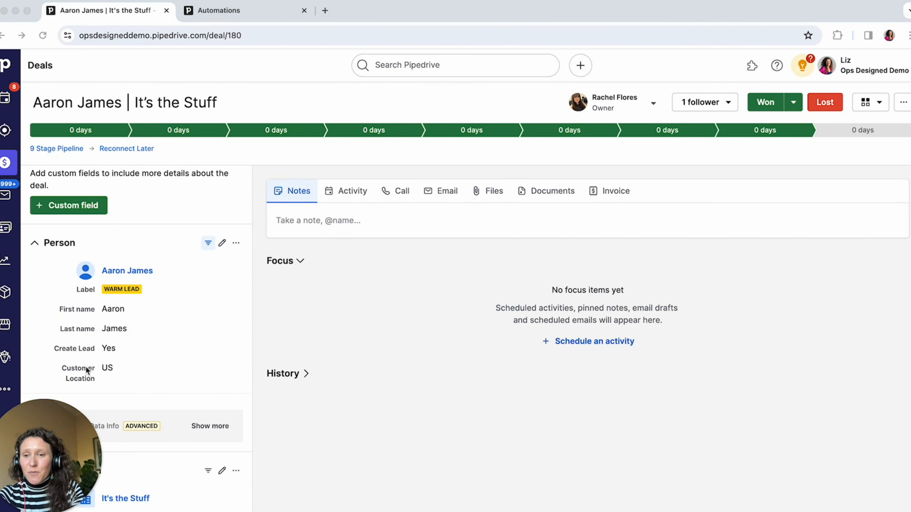
{"action": "left_click", "coordinate": [228, 11]}
{"action": "double_click", "coordinate": [739, 338]}
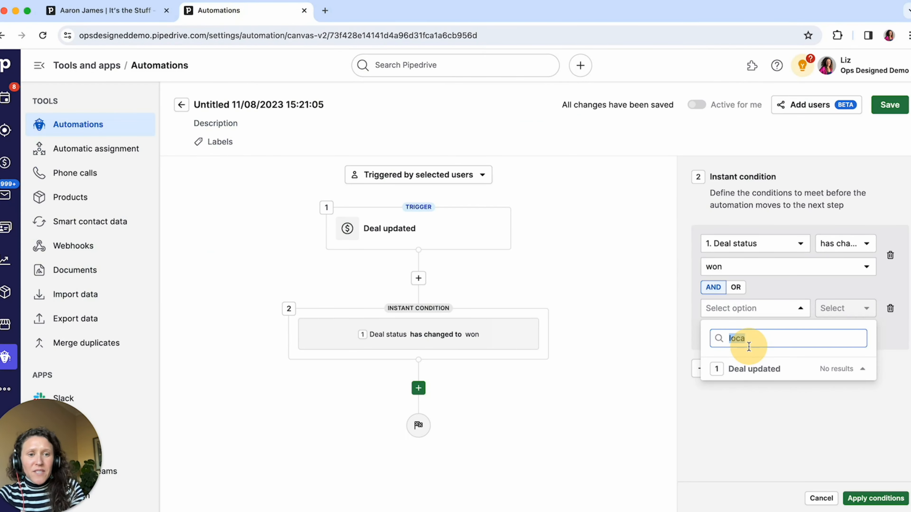
{"action": "type", "text": "cs"}
{"action": "key", "text": "BackSpace"}
{"action": "type", "text": "ust"}
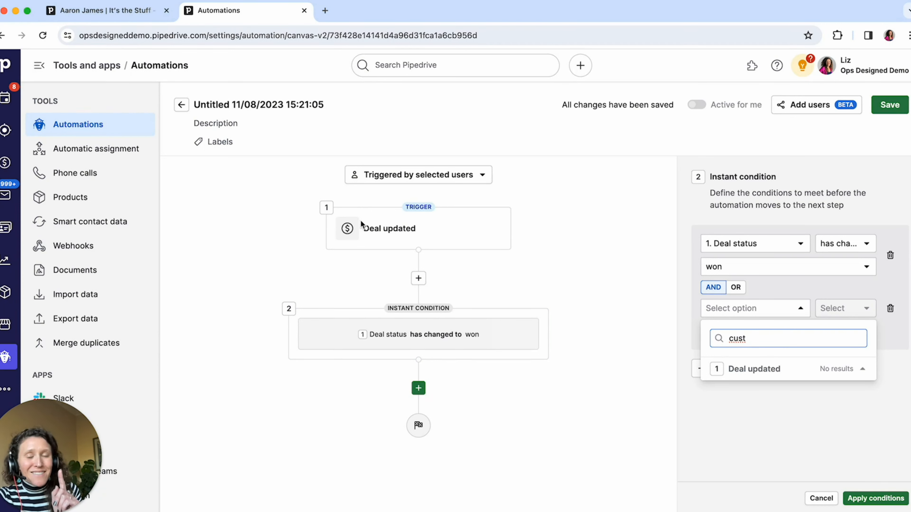
Delete the empty second condition and apply the instant condition with only the deal status rule
{"action": "left_click", "coordinate": [608, 382]}
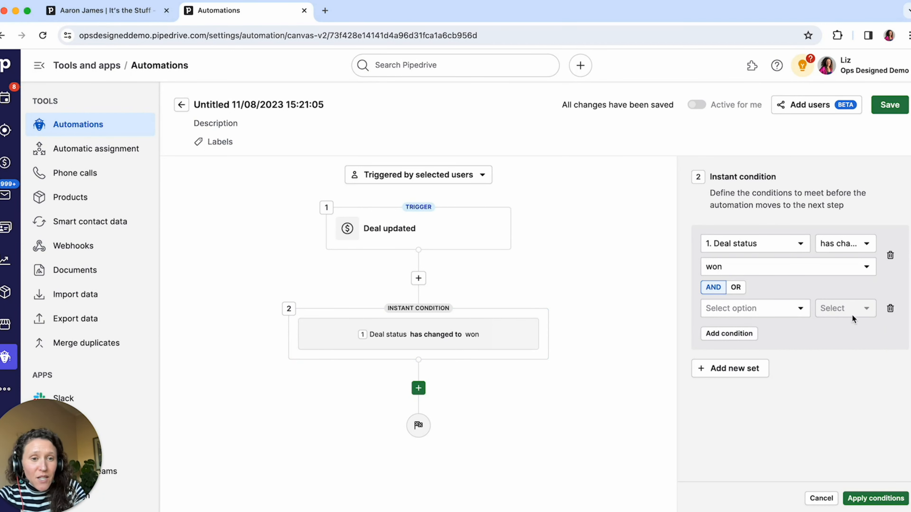
{"action": "left_click", "coordinate": [889, 308]}
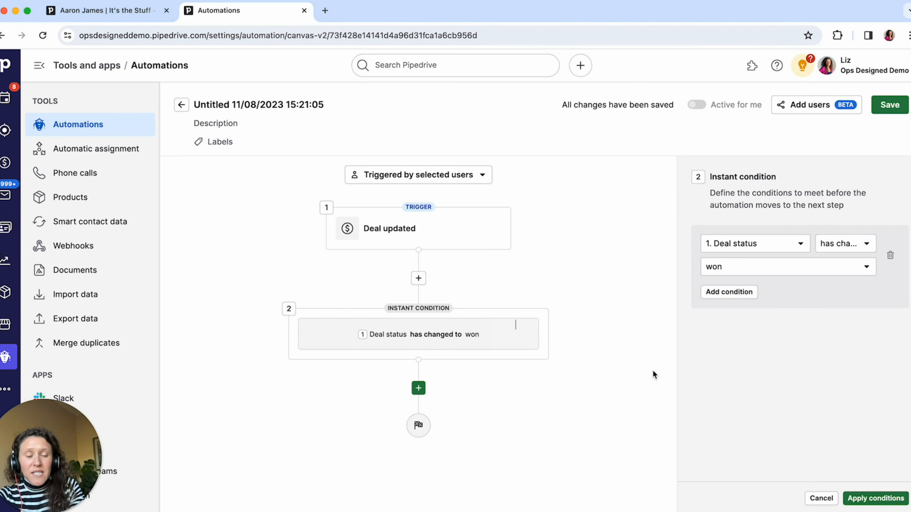
{"action": "left_click", "coordinate": [866, 497]}
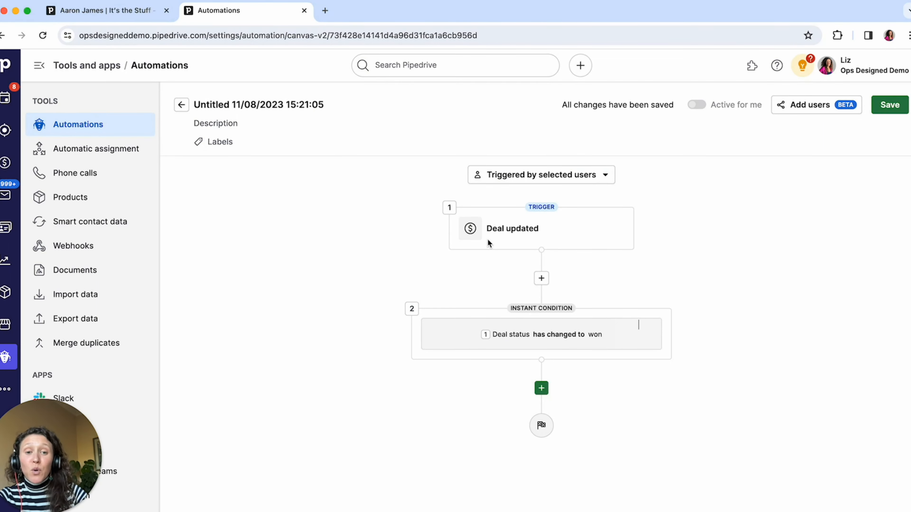
Add an Update person fields action after the instant condition, choosing Name as the field to update
{"action": "left_click", "coordinate": [541, 388]}
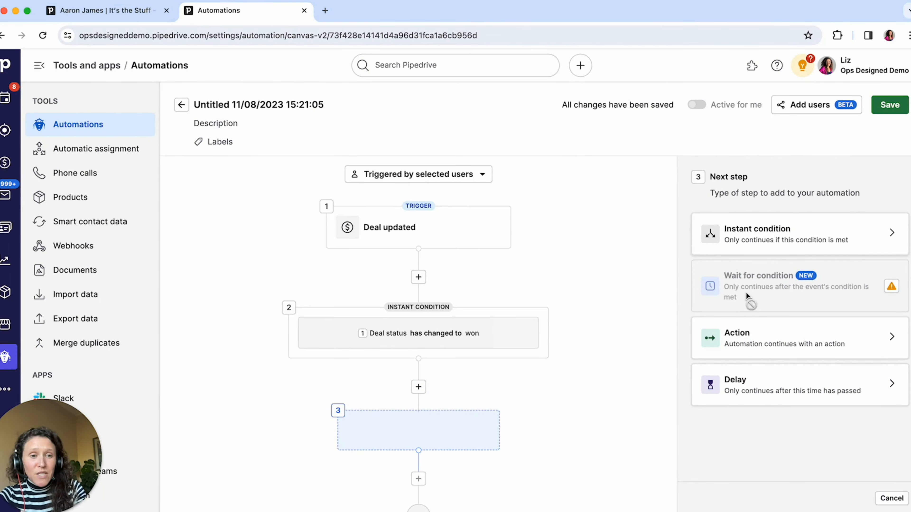
{"action": "left_click", "coordinate": [768, 339]}
{"action": "type", "text": "pers"}
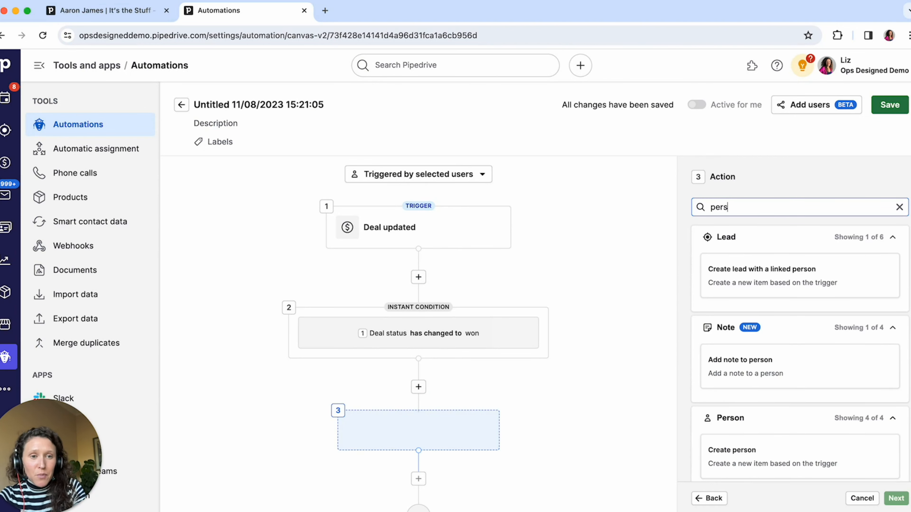
{"action": "scroll", "coordinate": [758, 358], "scroll_direction": "down", "scroll_amount": 3}
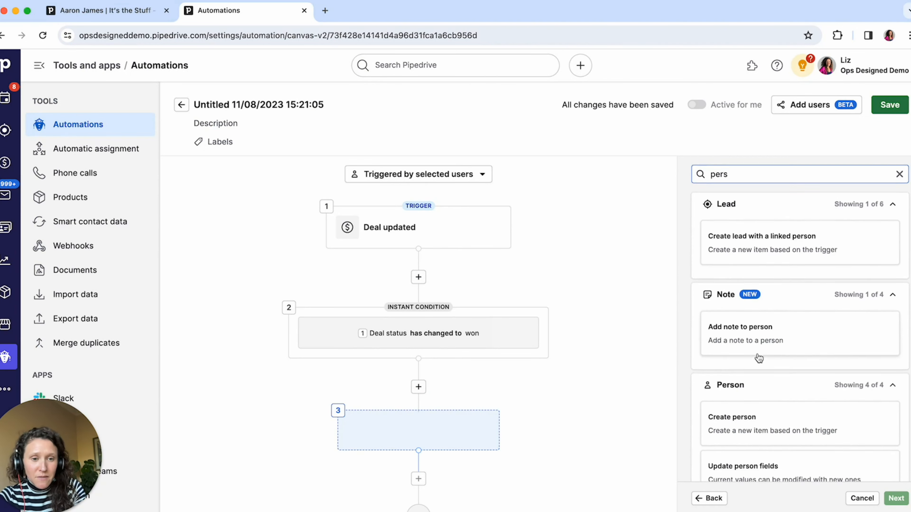
{"action": "left_click", "coordinate": [794, 358]}
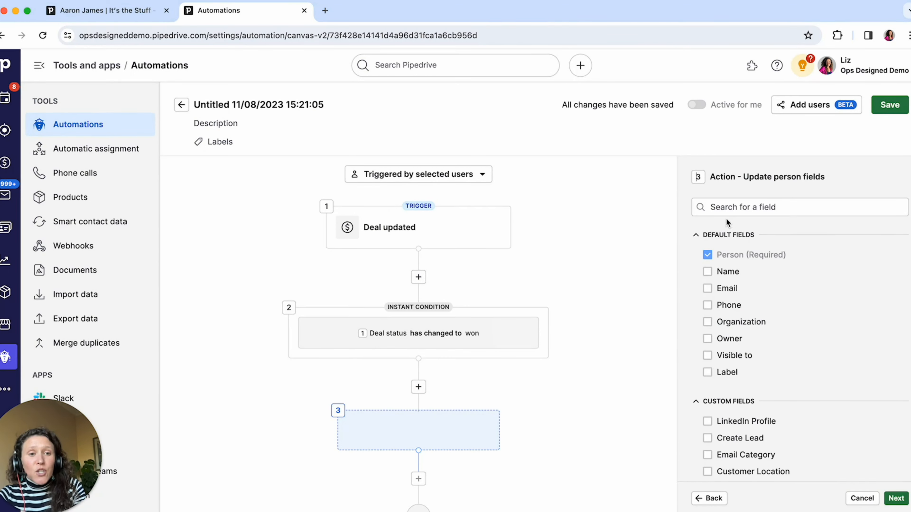
{"action": "left_click", "coordinate": [707, 273]}
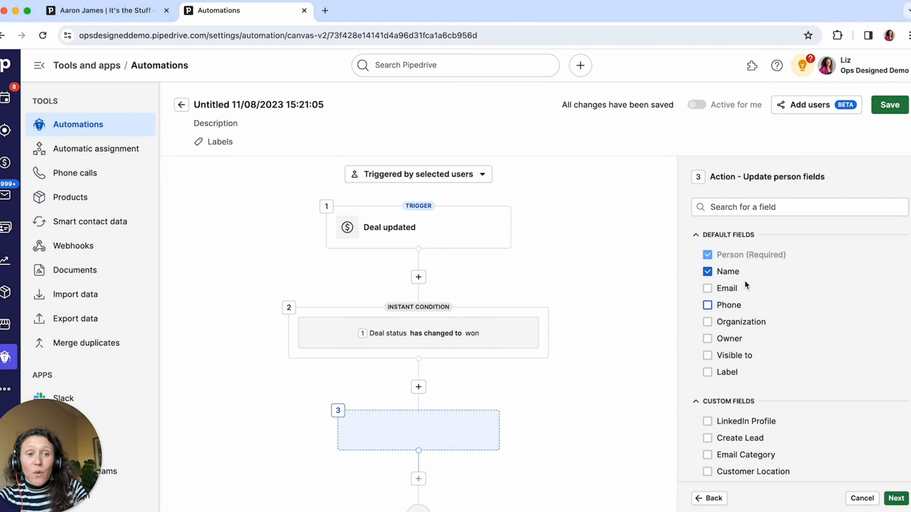
{"action": "left_click", "coordinate": [896, 497]}
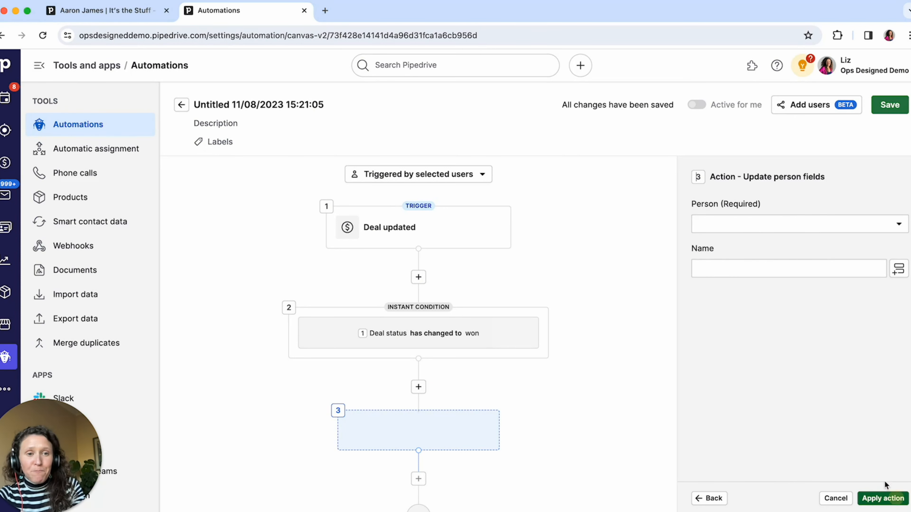
Set the action's person to Deal contact person and its name to Deal contact person name, and apply the action
{"action": "left_click", "coordinate": [805, 231]}
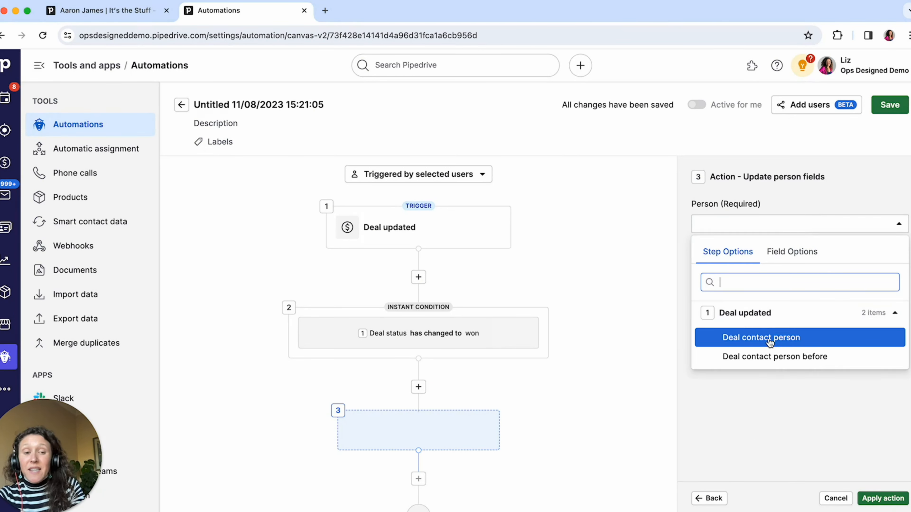
{"action": "left_click", "coordinate": [752, 346]}
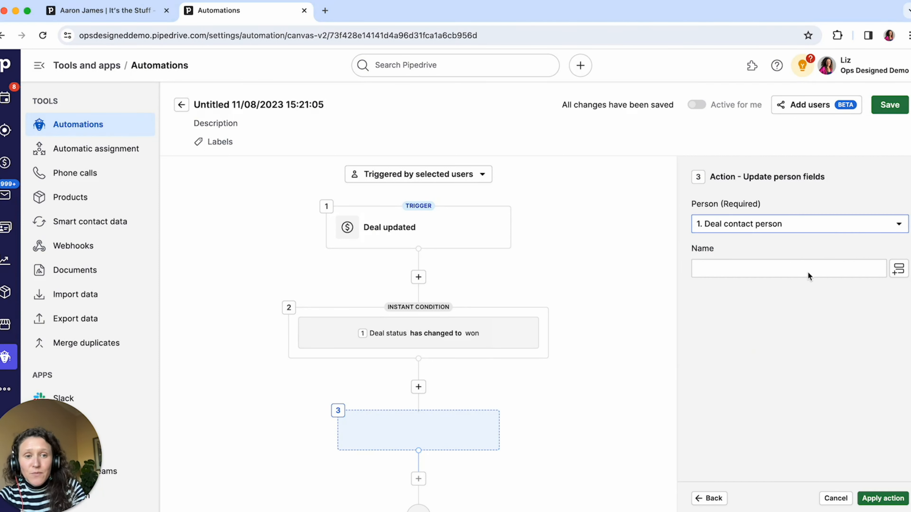
{"action": "left_click", "coordinate": [833, 265]}
{"action": "left_click", "coordinate": [893, 270]}
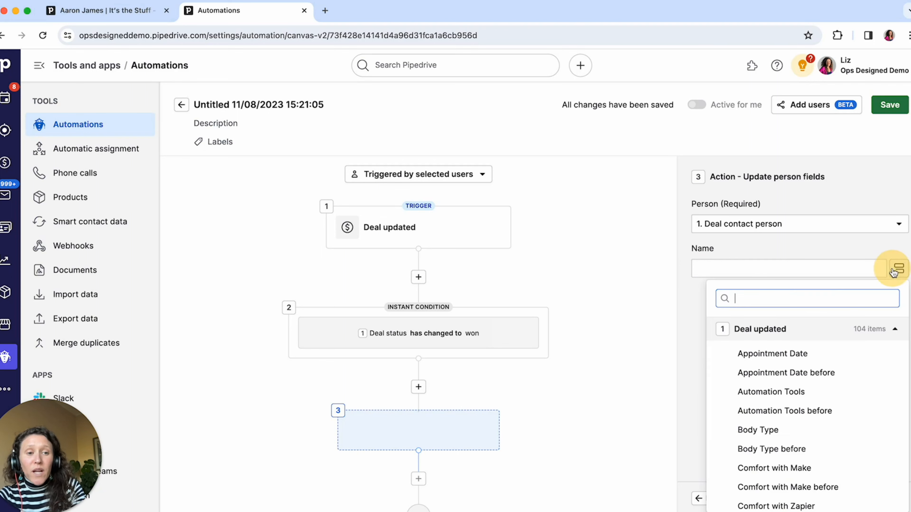
{"action": "type", "text": "person"}
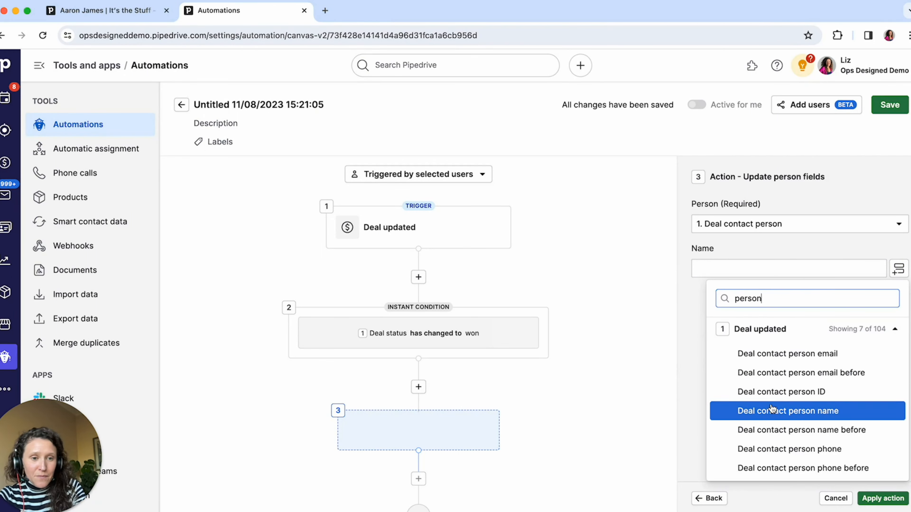
{"action": "left_click", "coordinate": [771, 416]}
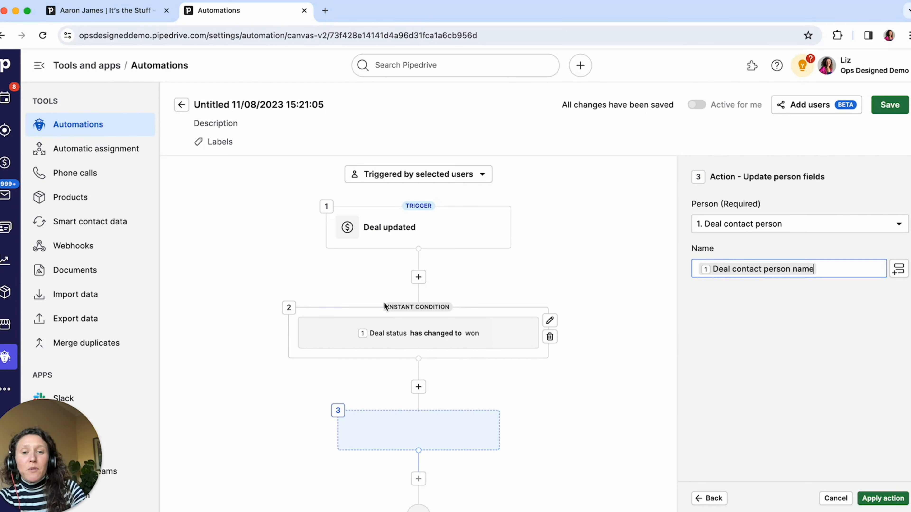
{"action": "left_click", "coordinate": [883, 499]}
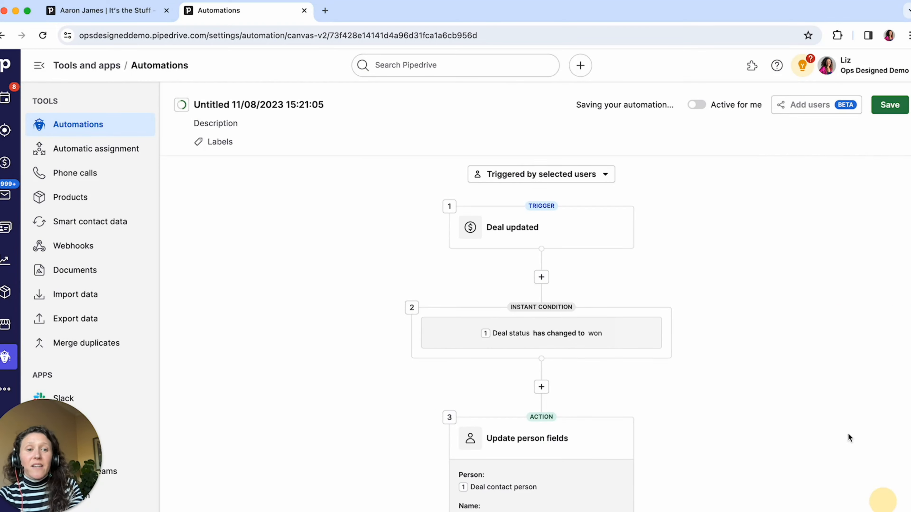
Add an instant condition after the Update person fields action, finding its field with "loca" and choosing Customer Location from the updated person
{"action": "scroll", "coordinate": [513, 459], "scroll_direction": "down", "scroll_amount": 3}
{"action": "left_click", "coordinate": [541, 456]}
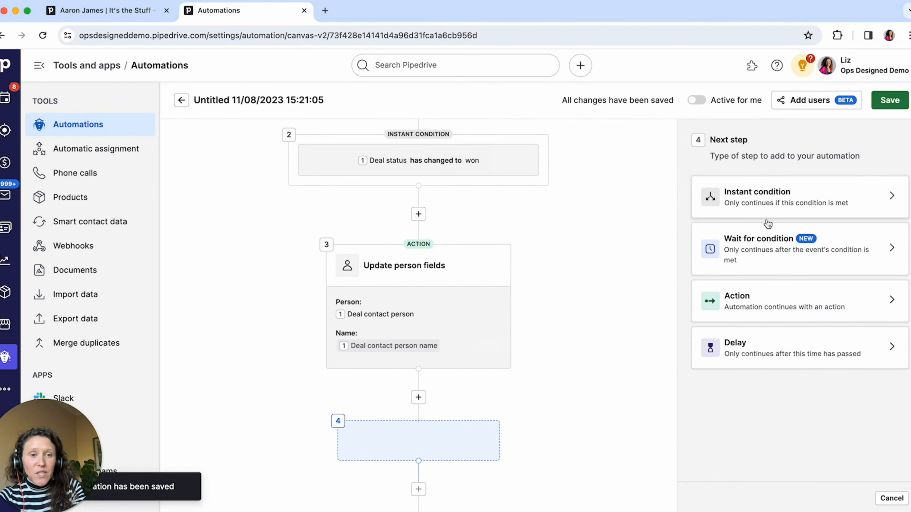
{"action": "left_click", "coordinate": [775, 211]}
{"action": "left_click", "coordinate": [756, 210]}
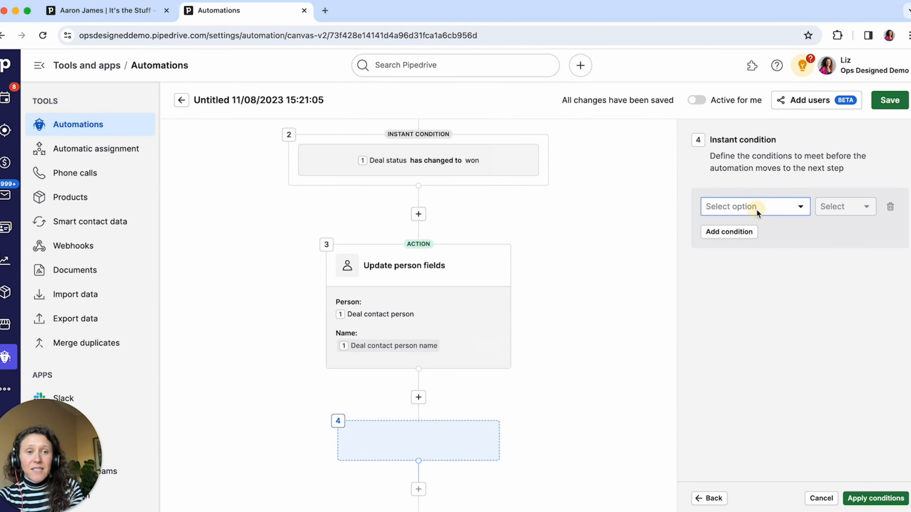
{"action": "type", "text": "loca"}
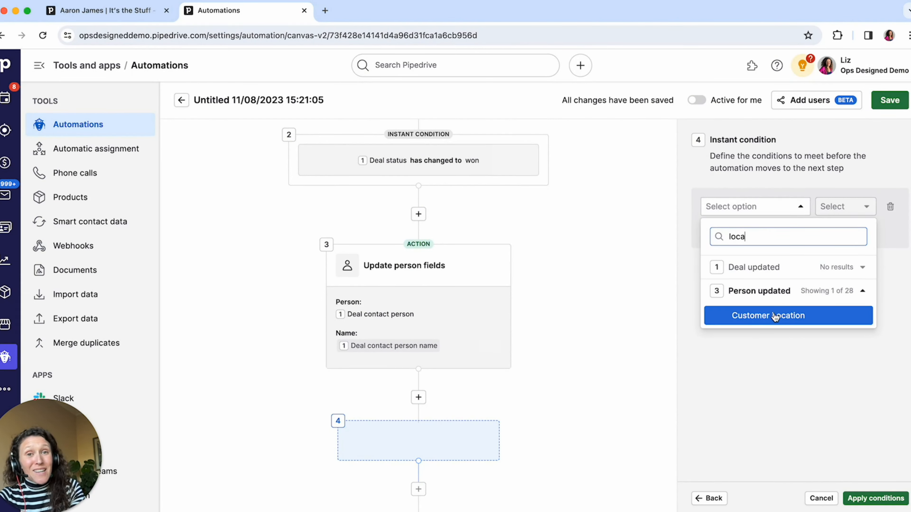
{"action": "left_click", "coordinate": [760, 317]}
Set the Customer Location condition to "is" US and apply it
{"action": "left_click", "coordinate": [841, 206]}
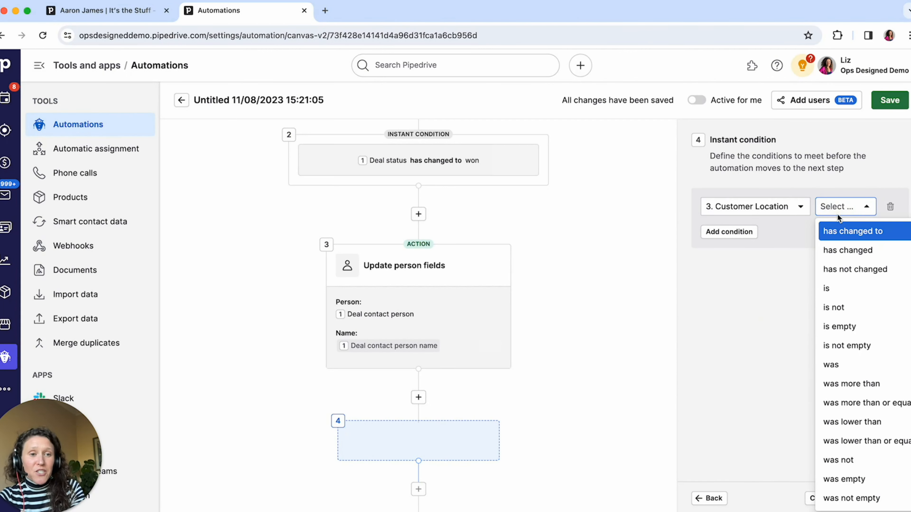
{"action": "left_click", "coordinate": [844, 283]}
{"action": "left_click", "coordinate": [799, 228]}
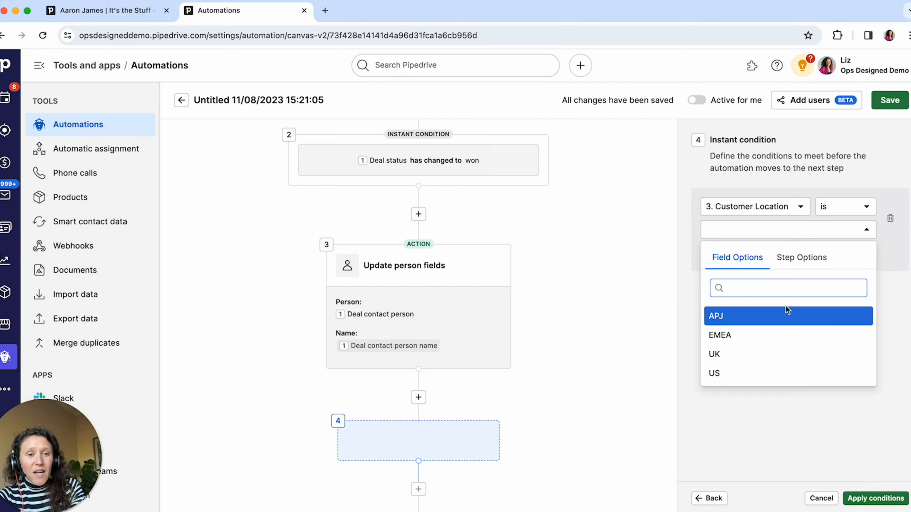
{"action": "left_click", "coordinate": [779, 372]}
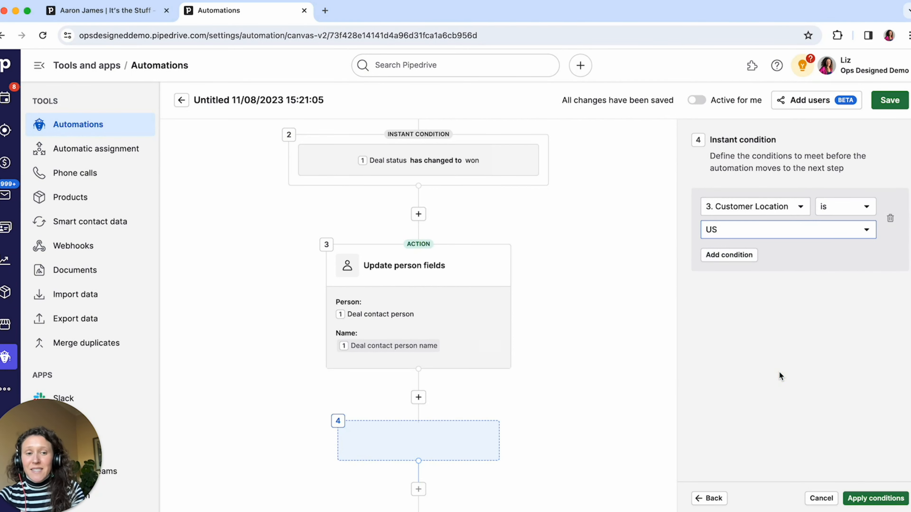
{"action": "left_click", "coordinate": [875, 498]}
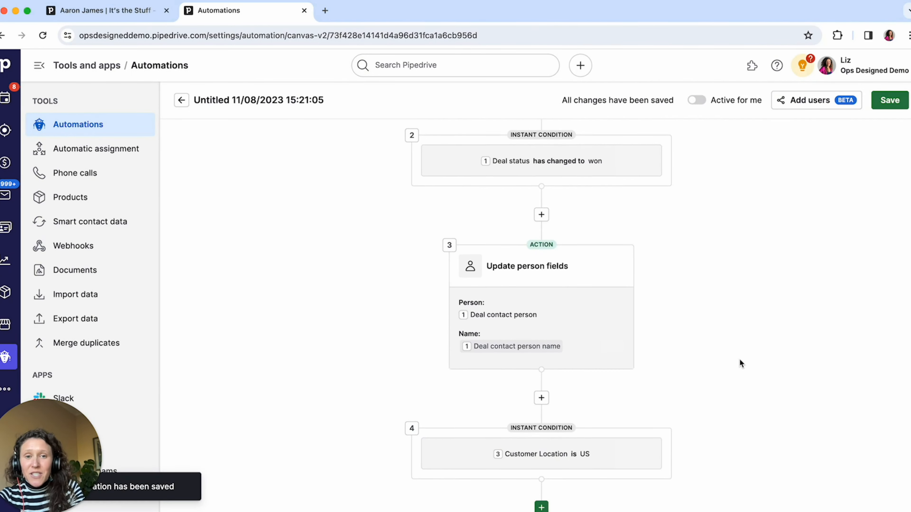
Review the automation's flow from the Deal updated trigger through the person update to the Customer Location condition
{"action": "scroll", "coordinate": [740, 363], "scroll_direction": "down", "scroll_amount": 1}
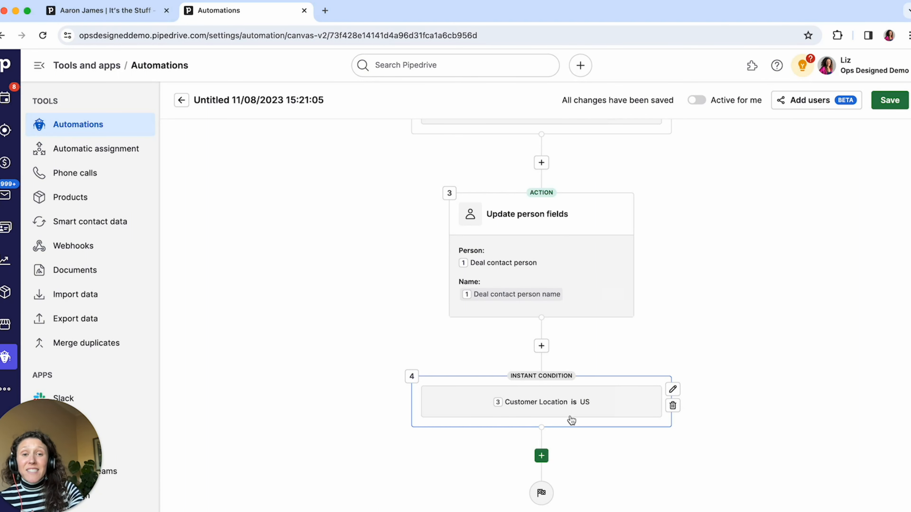
{"action": "scroll", "coordinate": [669, 301], "scroll_direction": "up", "scroll_amount": 10}
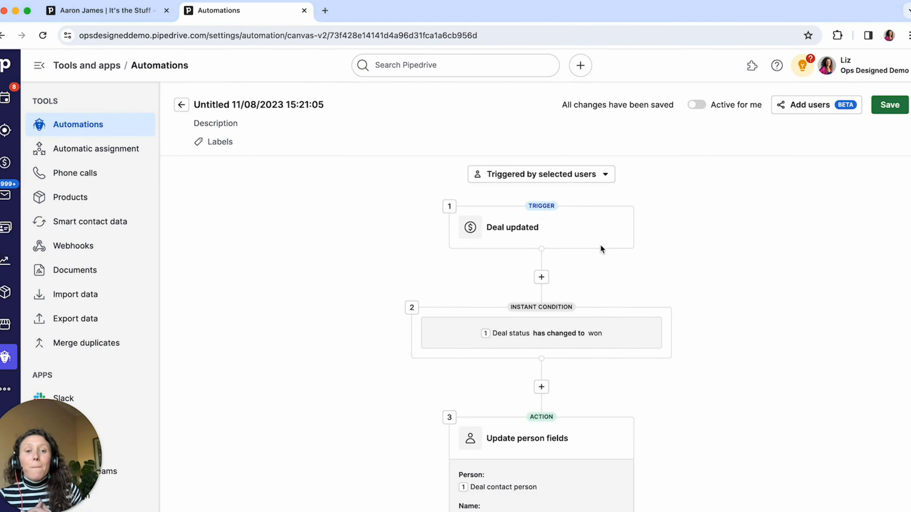
{"action": "scroll", "coordinate": [601, 245], "scroll_direction": "down", "scroll_amount": 6}
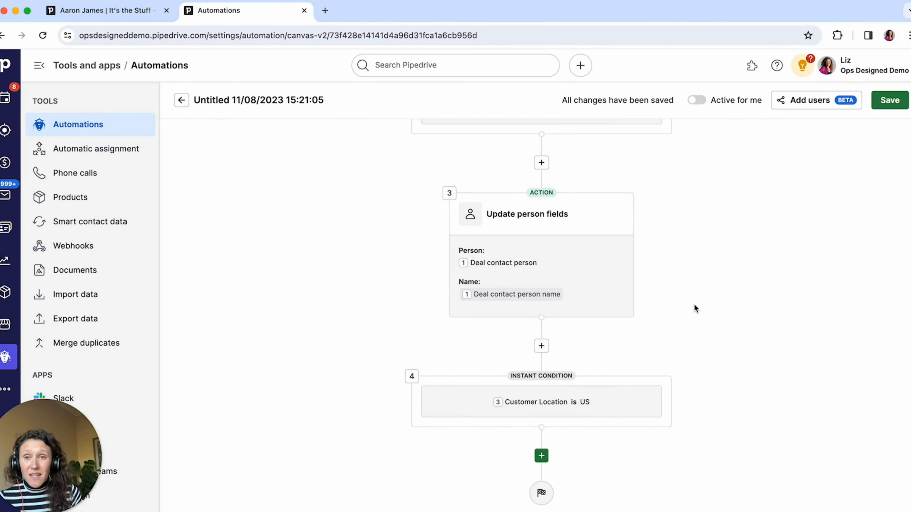
{"action": "mouse_move", "coordinate": [487, 275]}
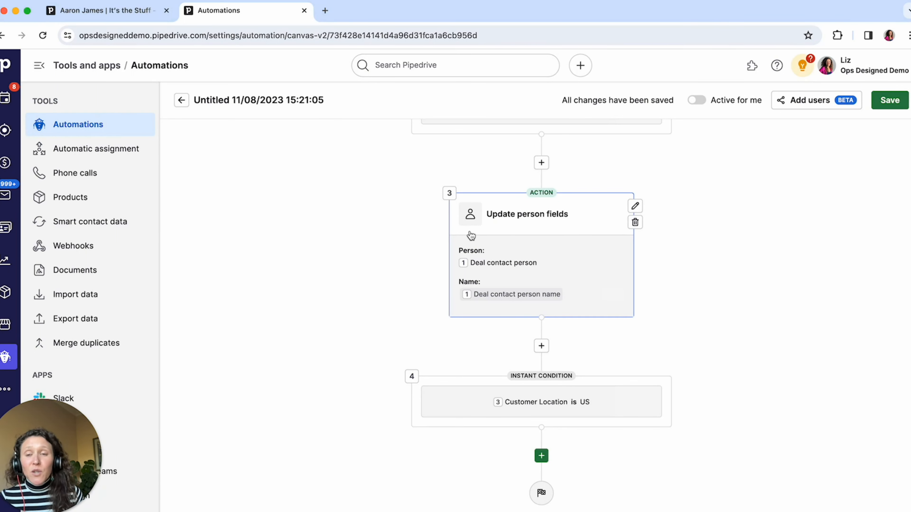
{"action": "scroll", "coordinate": [498, 216], "scroll_direction": "up", "scroll_amount": 4}
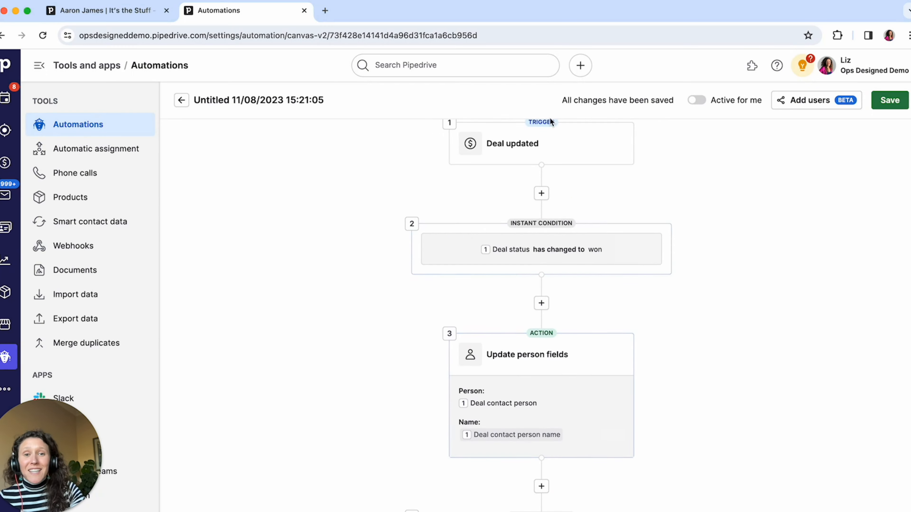
{"action": "scroll", "coordinate": [498, 198], "scroll_direction": "down", "scroll_amount": 2}
{"action": "scroll", "coordinate": [498, 196], "scroll_direction": "down", "scroll_amount": 2}
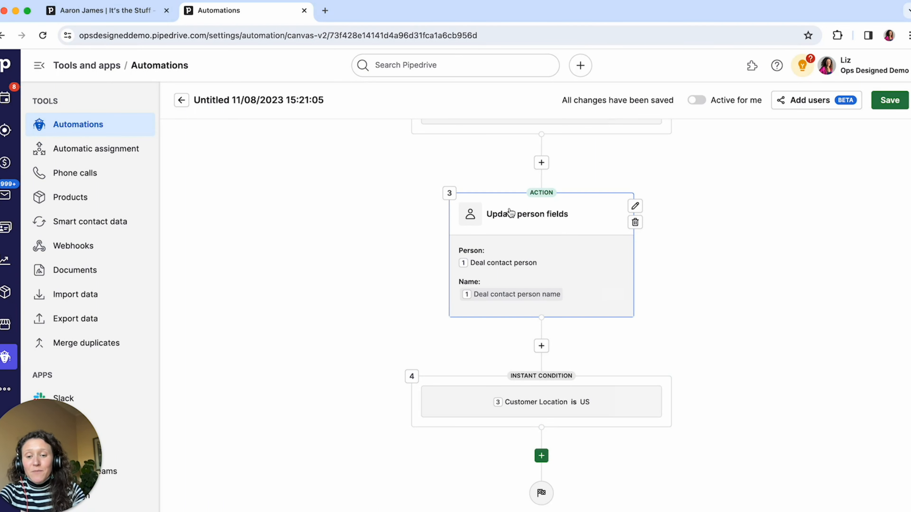
{"action": "scroll", "coordinate": [510, 213], "scroll_direction": "up", "scroll_amount": 3}
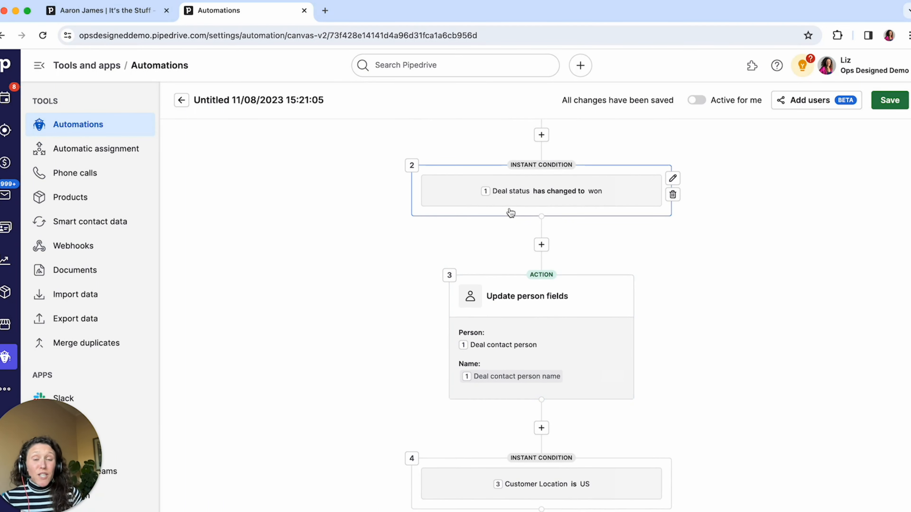